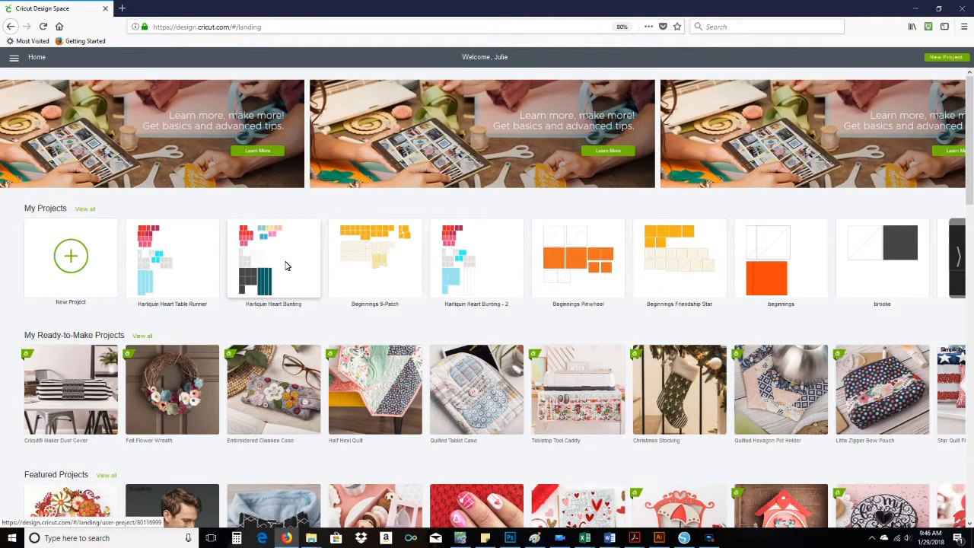
Open the Harliquin Heart Bunting project for customizing and look through all its coloured pieces on the canvas.
click(287, 265)
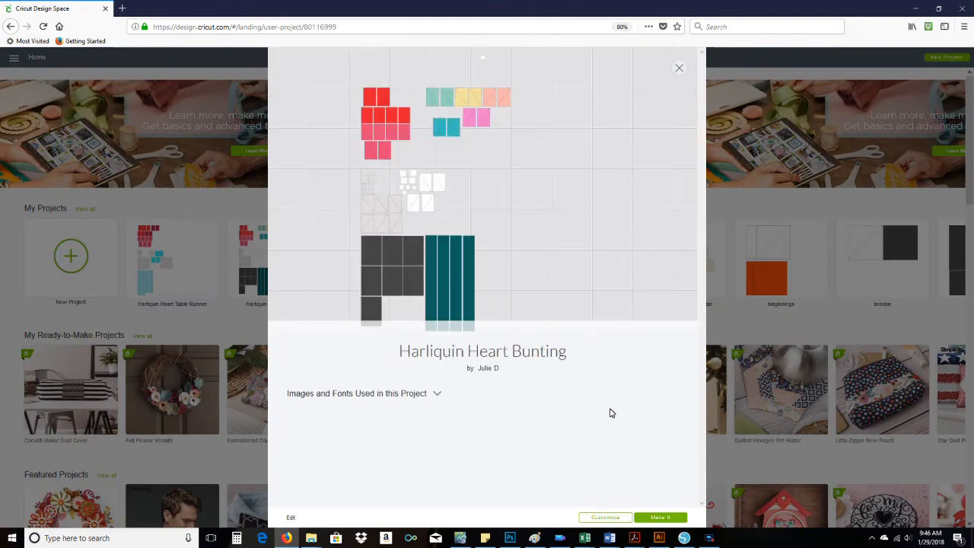
click(610, 518)
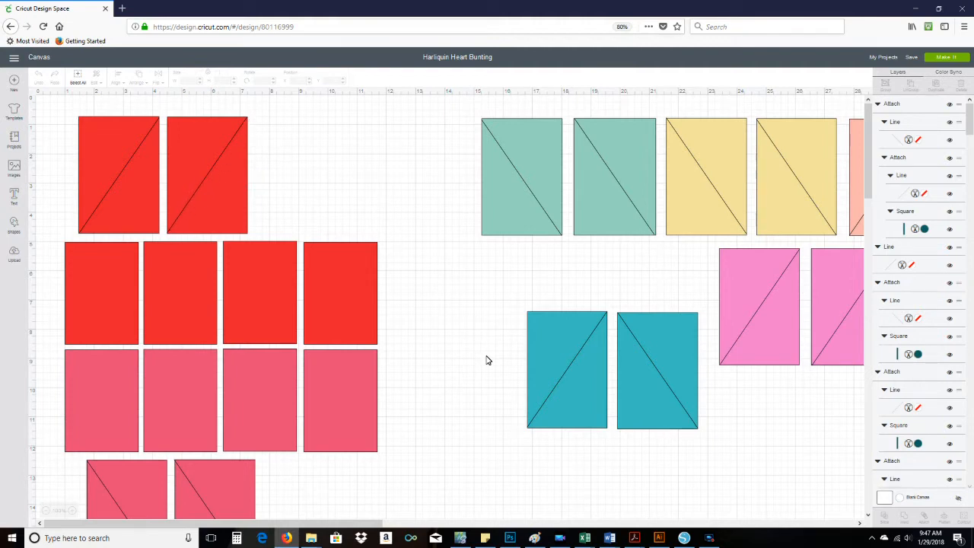
scroll(488, 360, down, 10)
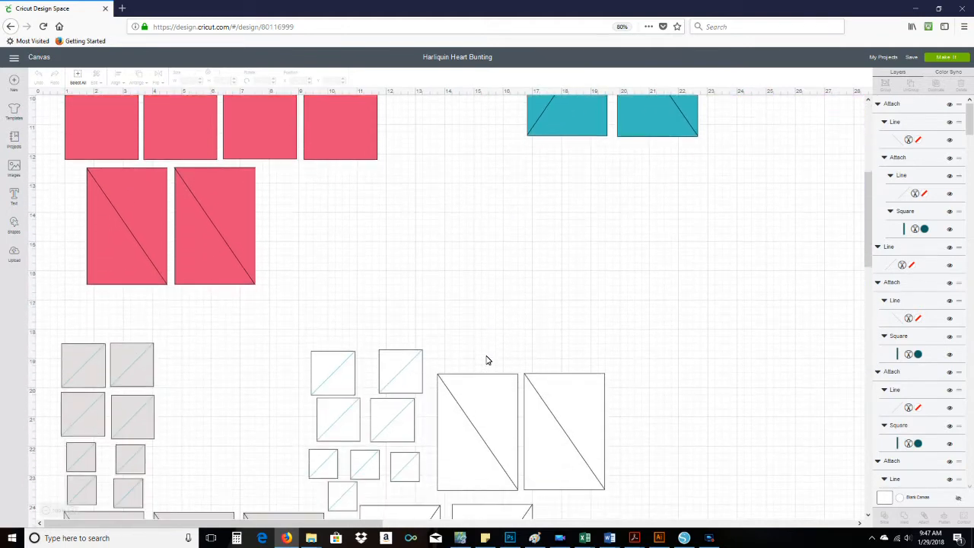
scroll(488, 360, down, 3)
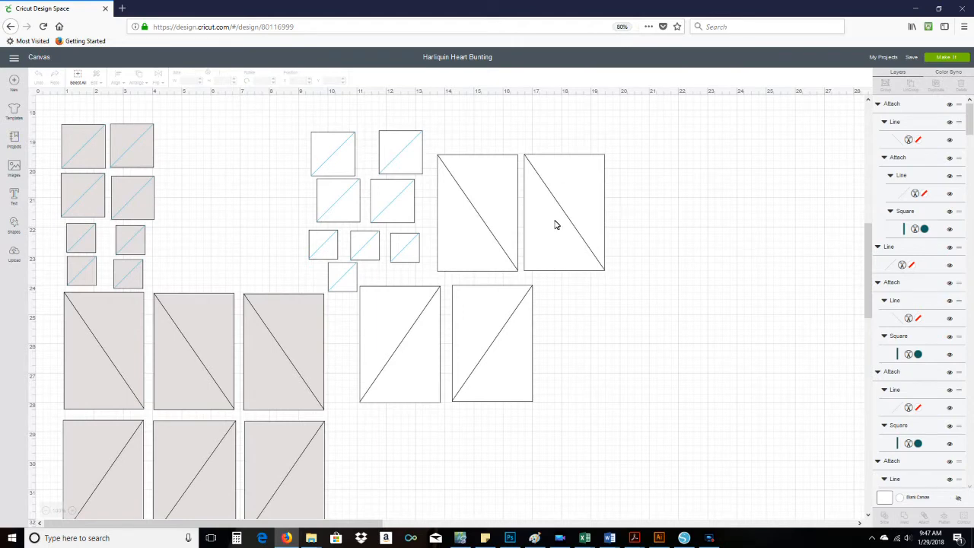
scroll(645, 362, down, 10)
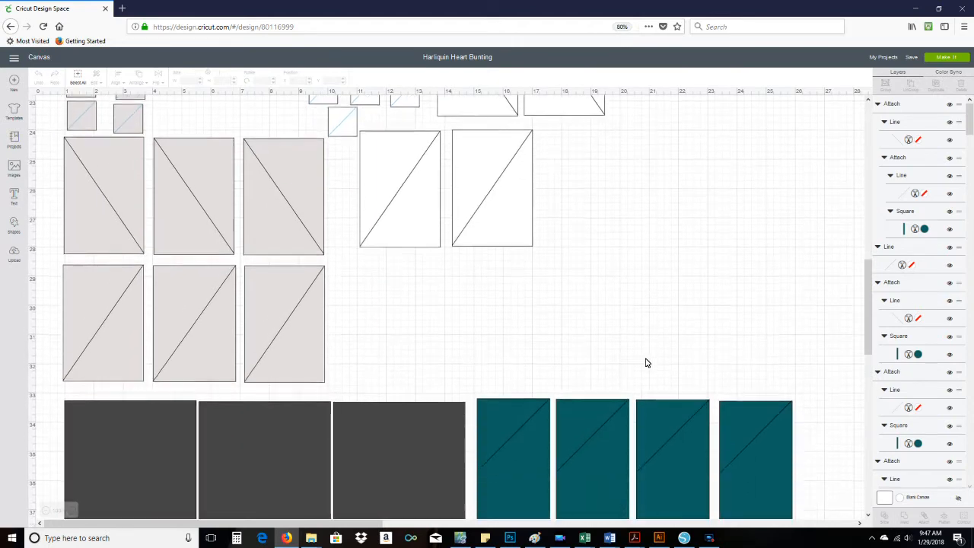
scroll(643, 350, down, 1)
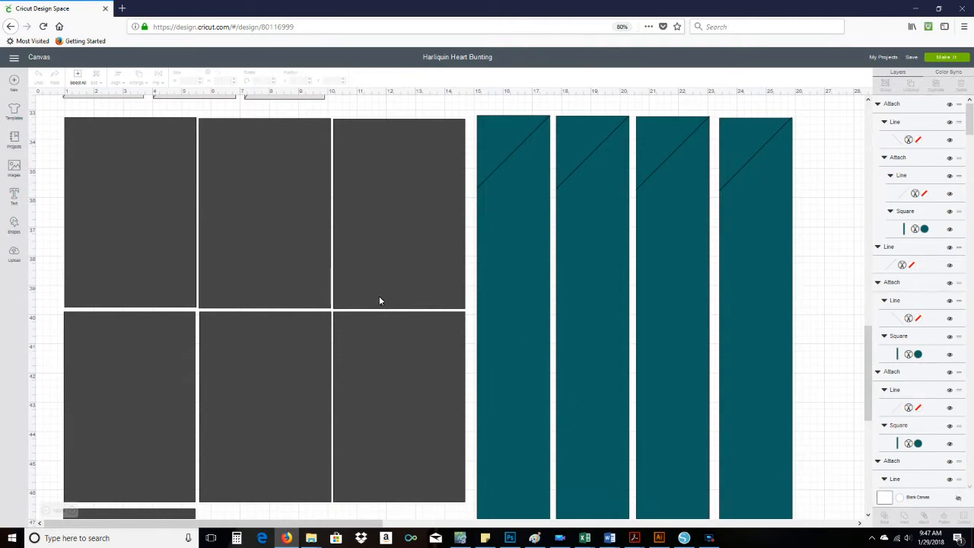
scroll(380, 301, down, 3)
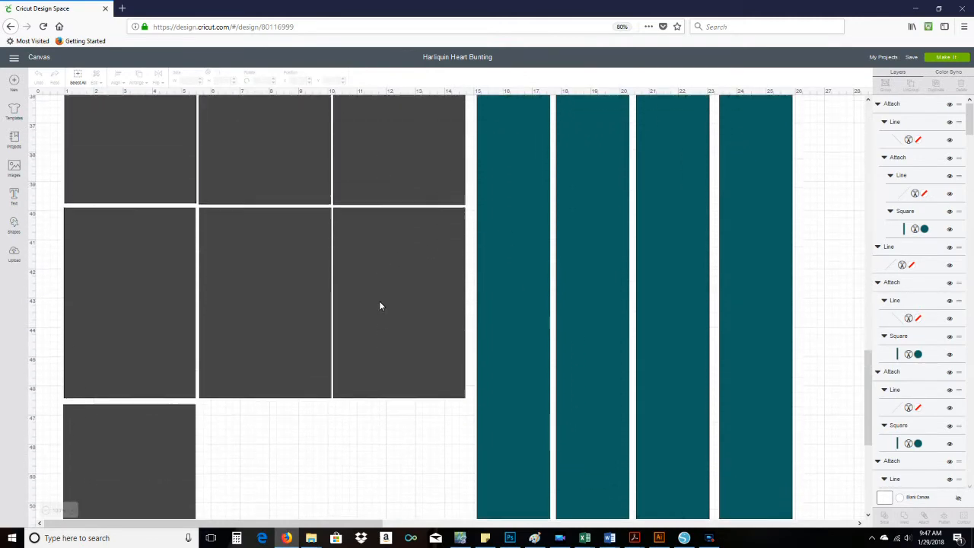
scroll(381, 306, up, 12)
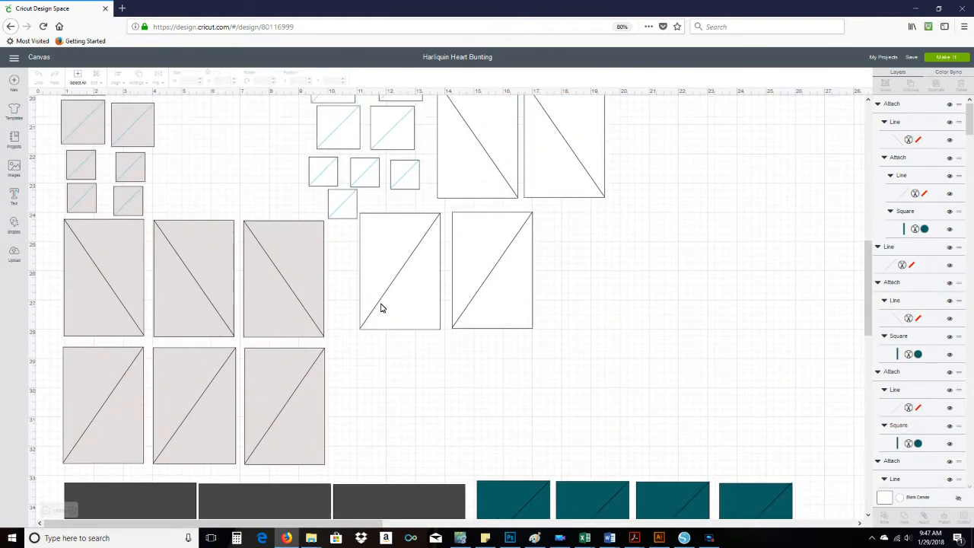
scroll(382, 307, up, 8)
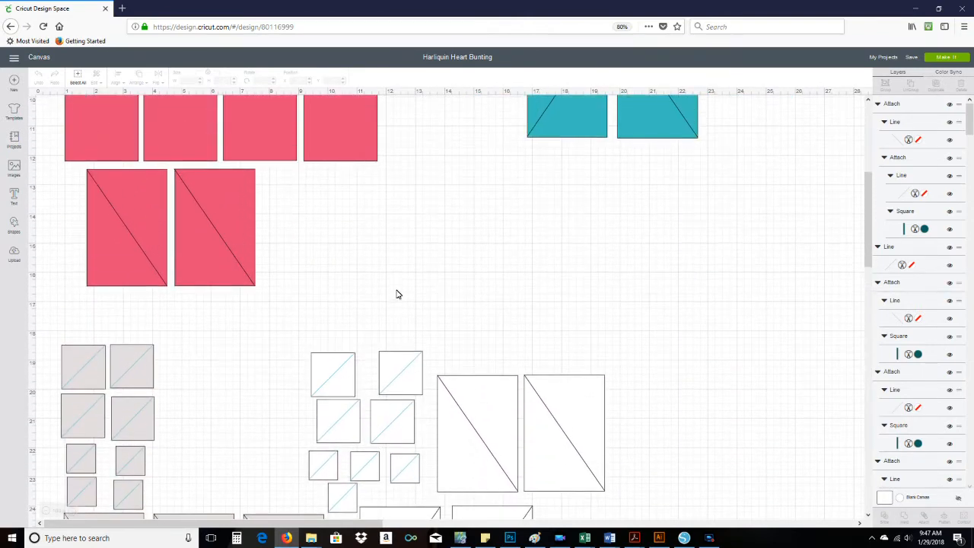
scroll(395, 294, up, 2)
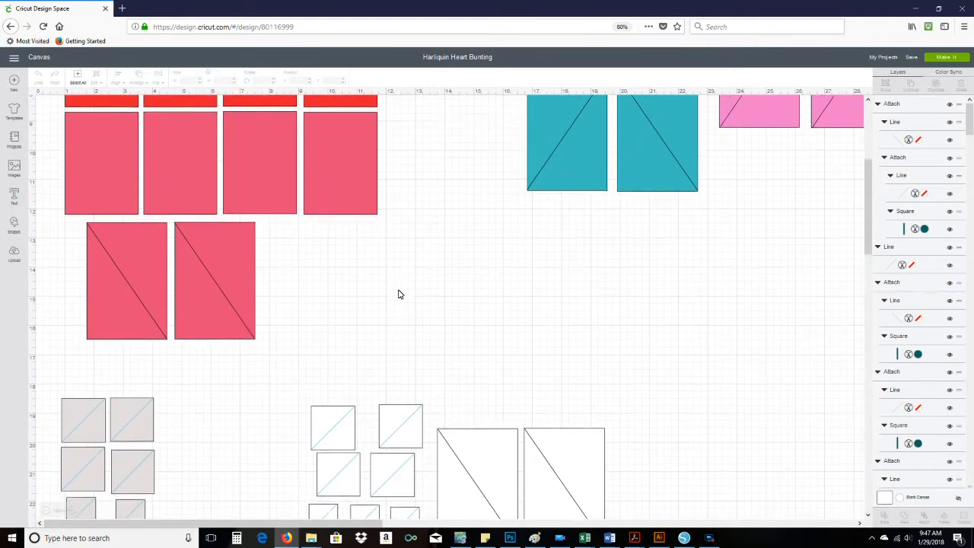
scroll(398, 294, up, 2)
scroll(398, 294, down, 4)
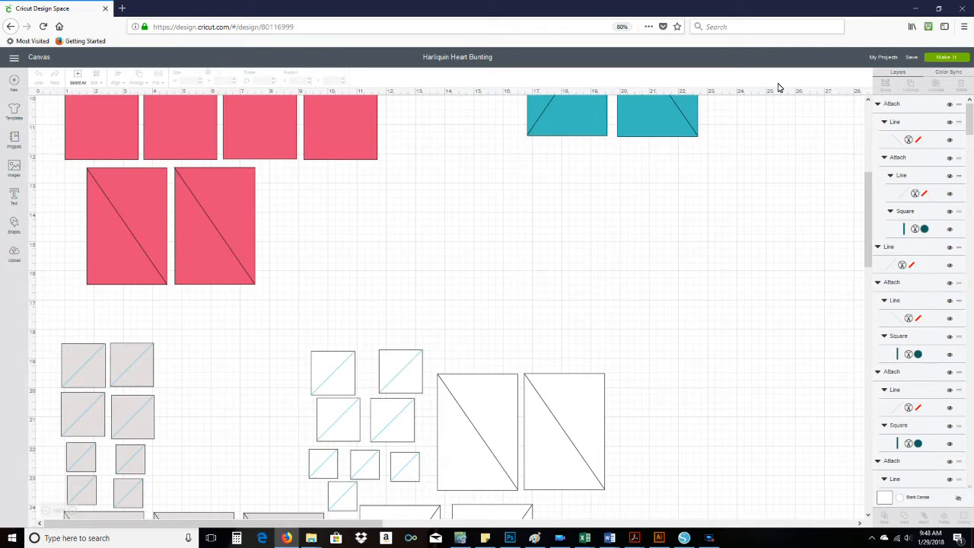
Start a new blank project and add a basic square shape to the canvas.
click(13, 80)
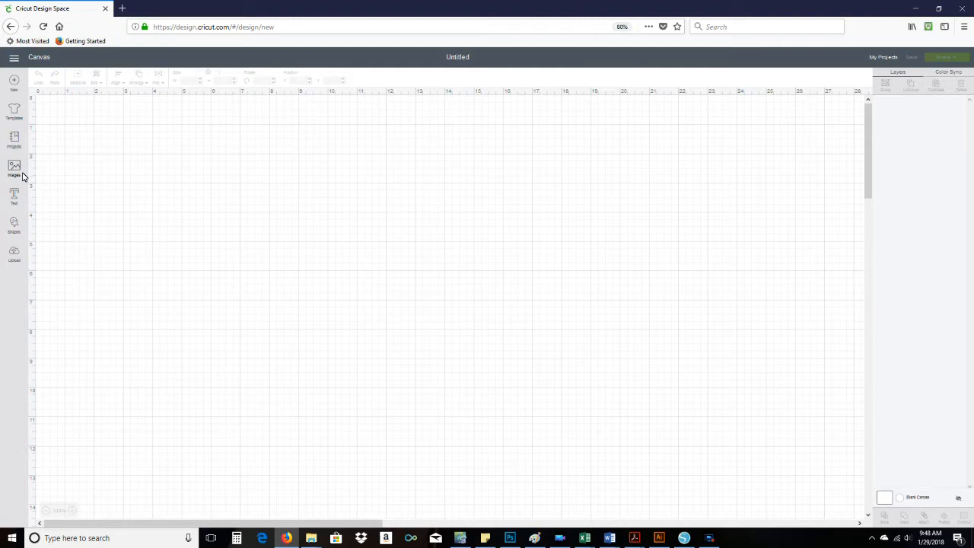
click(12, 225)
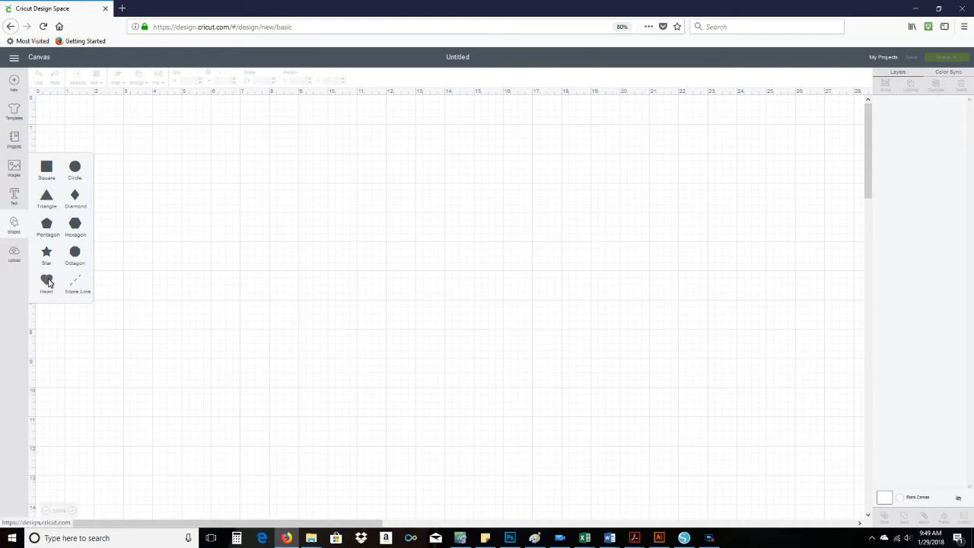
click(46, 169)
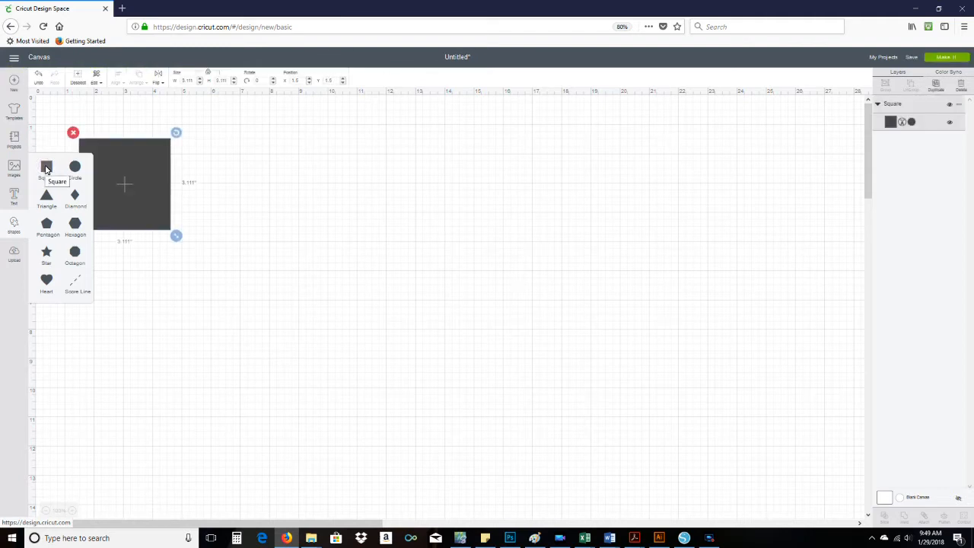
click(233, 209)
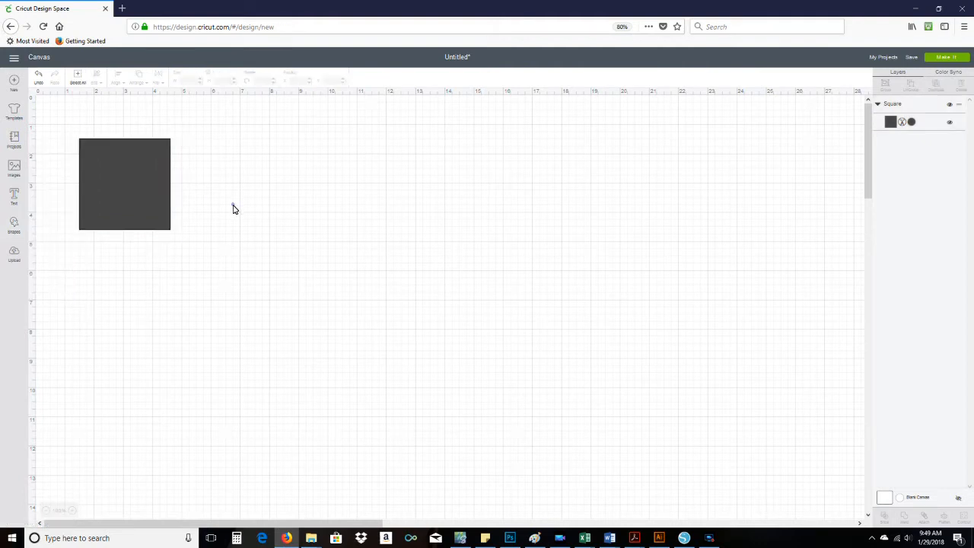
Move the square to about X 8.1, Y 1.8 and set its size to 2.5 by 2.5 inches.
click(149, 152)
drag(102, 198, 300, 208)
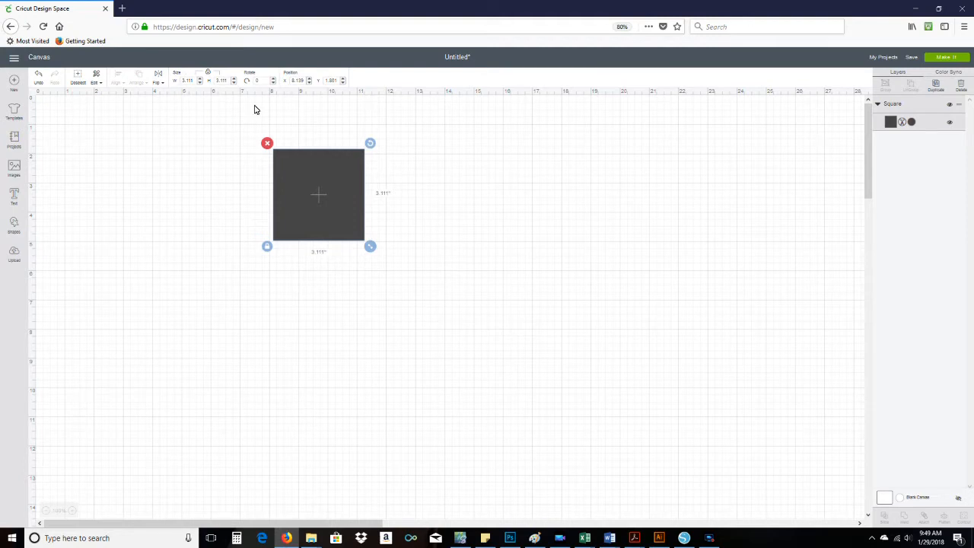
click(188, 81)
key(Return)
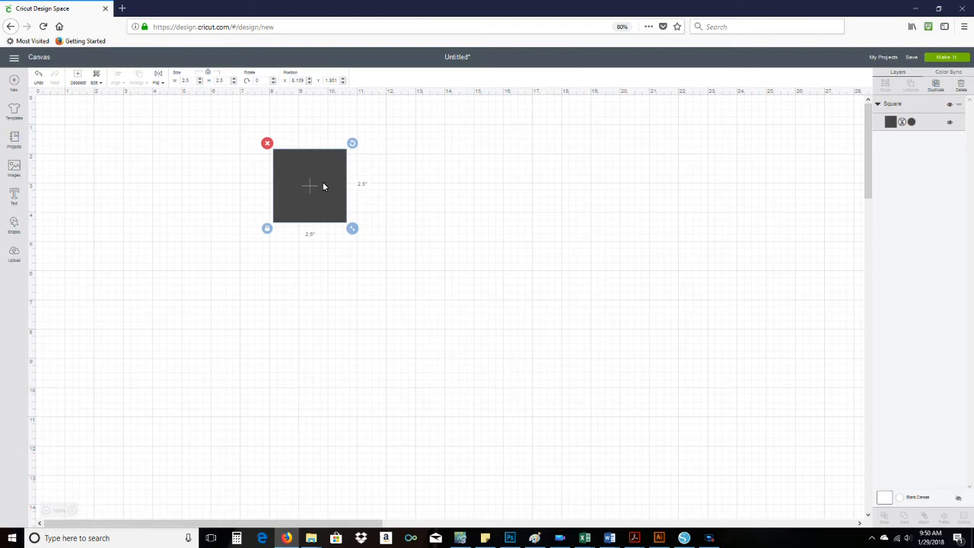
Make two copies of the 2.5-inch square, placing one to its right in the same row and the other below that copy.
key(ctrl+c)
key(ctrl+v)
drag(325, 186, 393, 176)
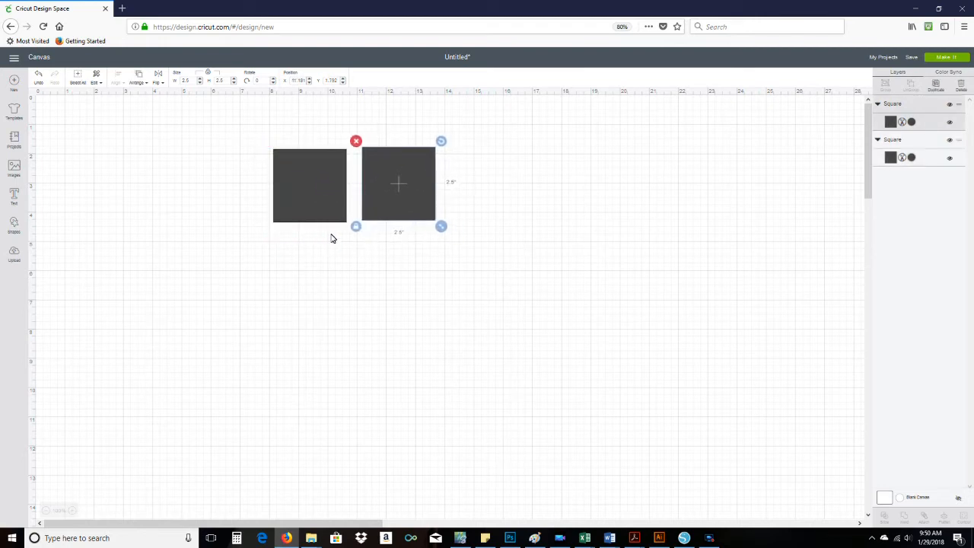
right_click(318, 170)
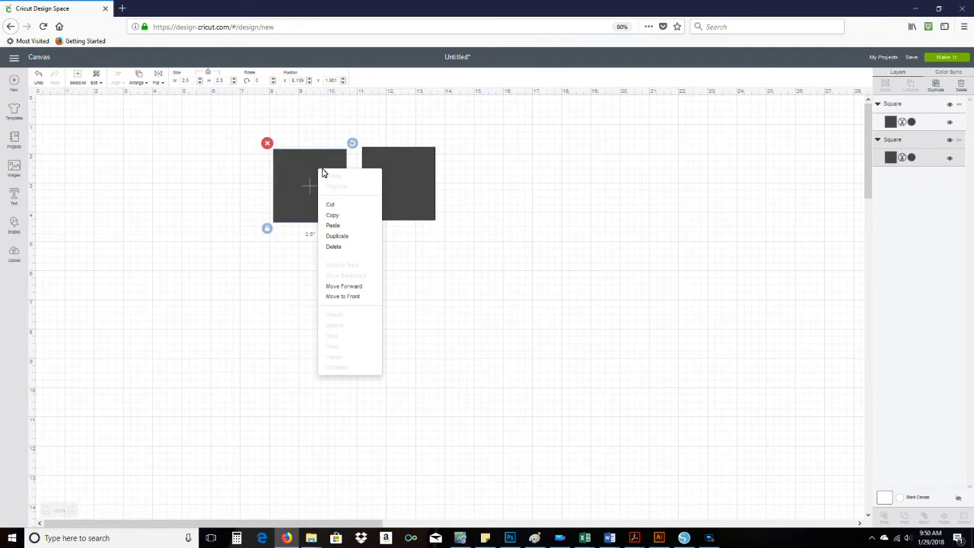
click(334, 216)
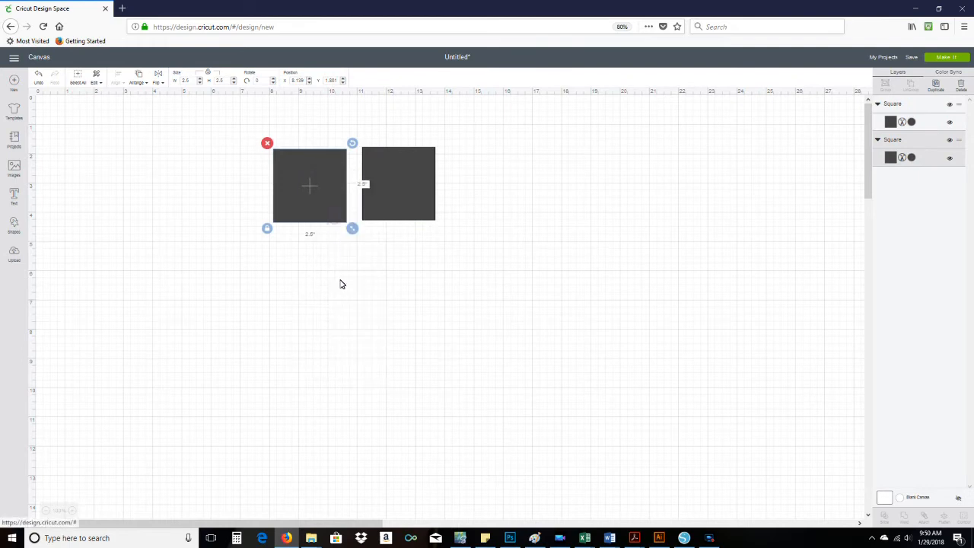
right_click(356, 305)
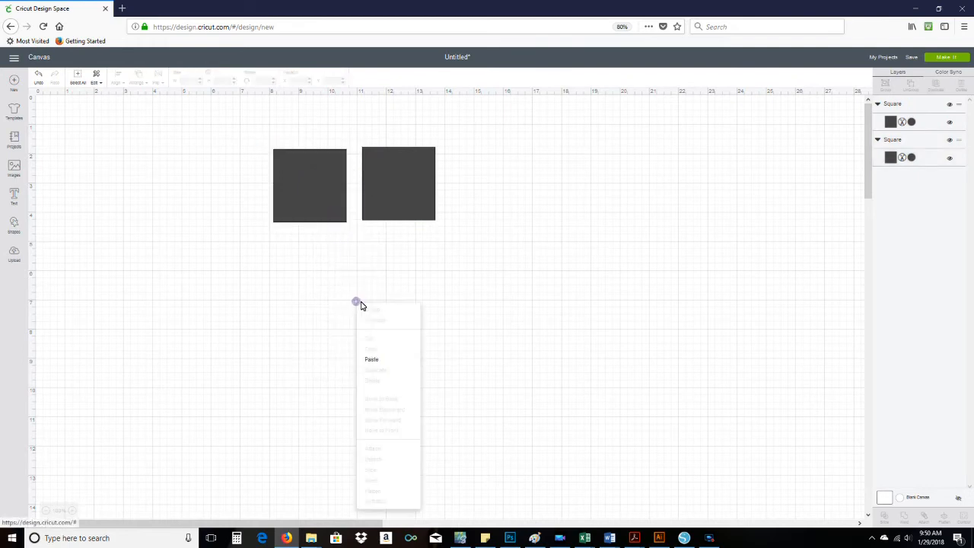
click(373, 358)
drag(333, 203, 406, 287)
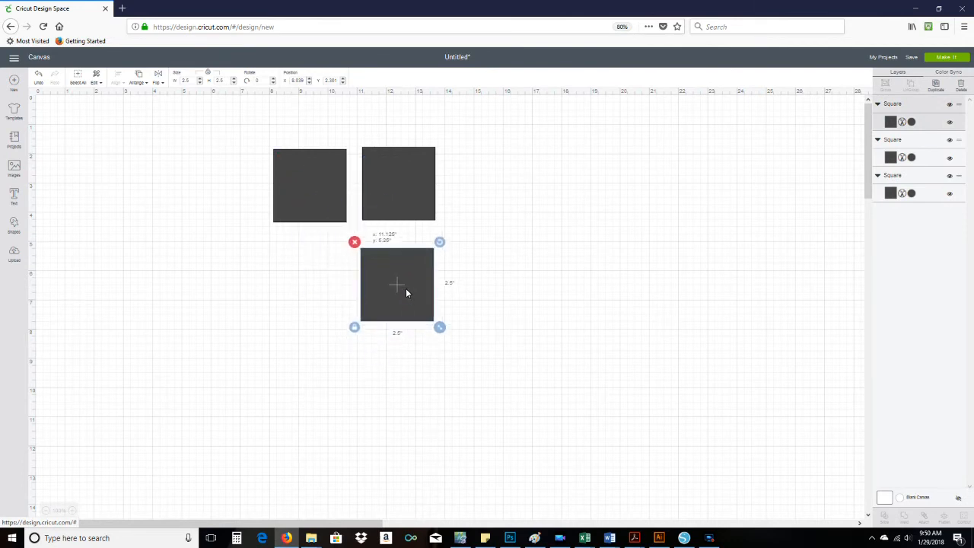
mouse_move(387, 161)
mouse_down()
mouse_move(388, 176)
mouse_move(385, 163)
mouse_up()
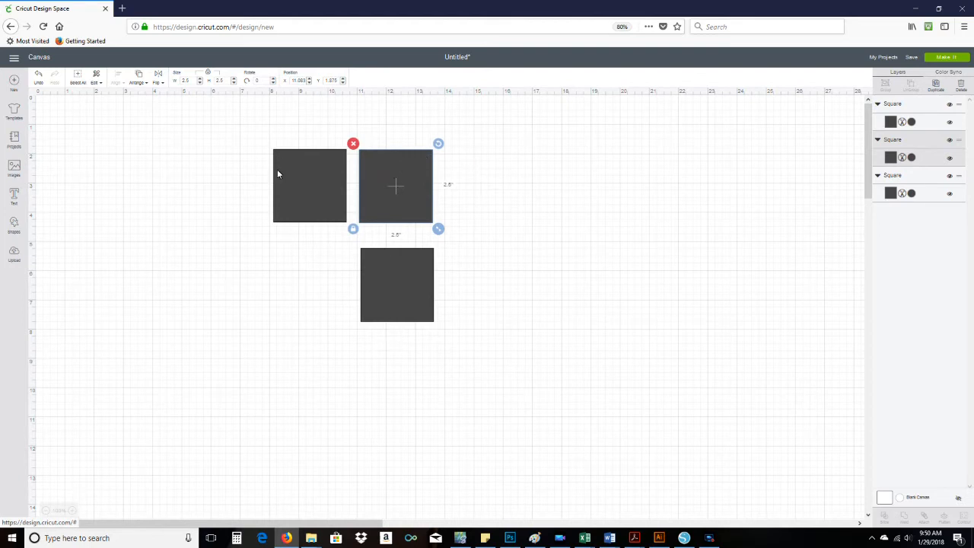
Recolour the lower square and the upper-right square to White from the basic colors.
click(418, 286)
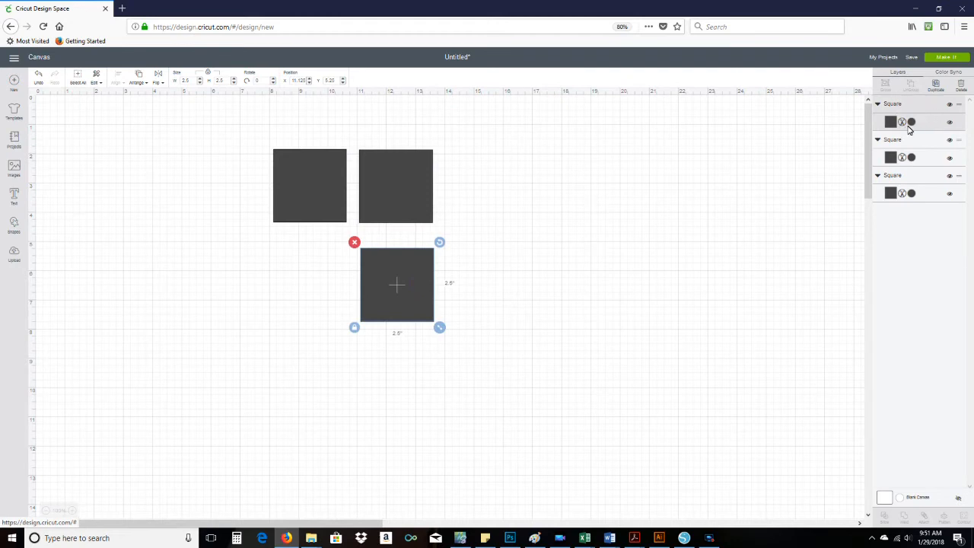
click(913, 122)
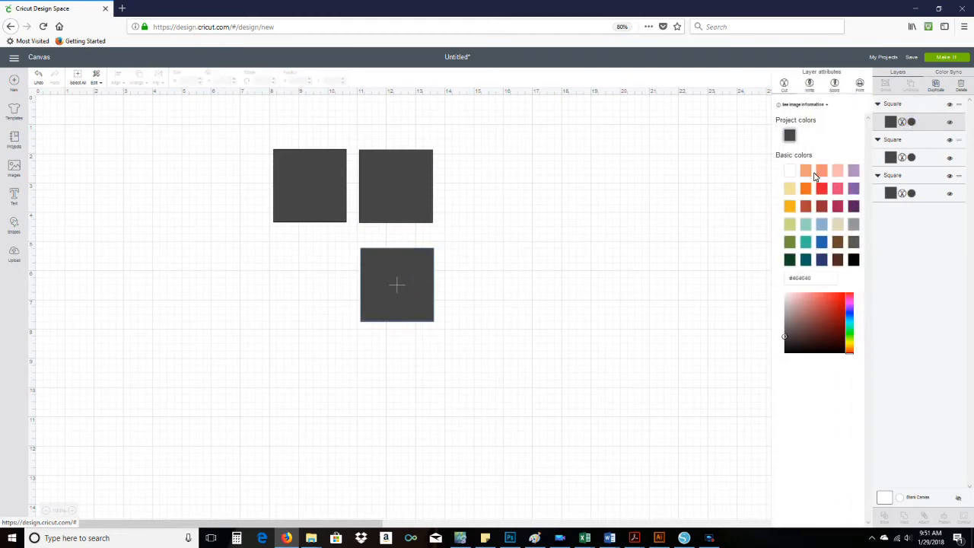
click(791, 171)
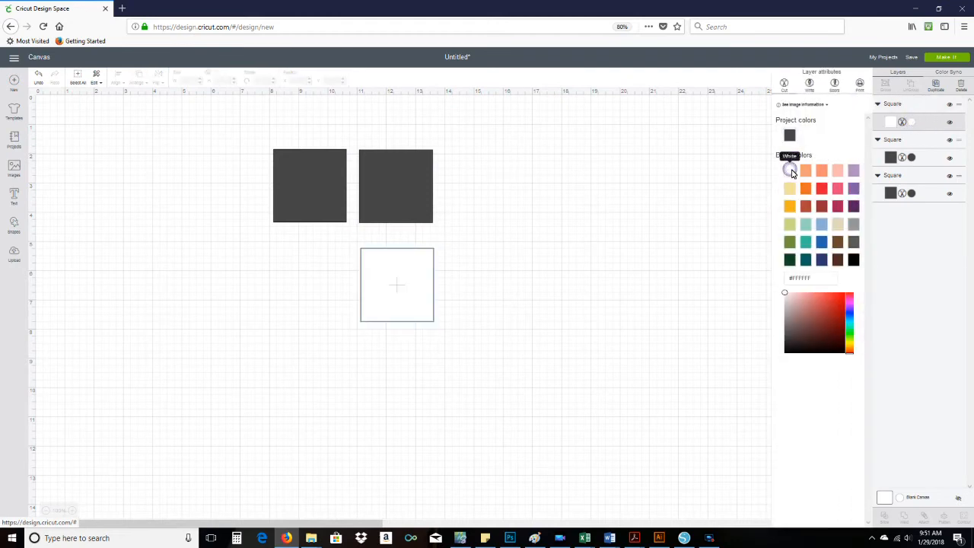
click(386, 172)
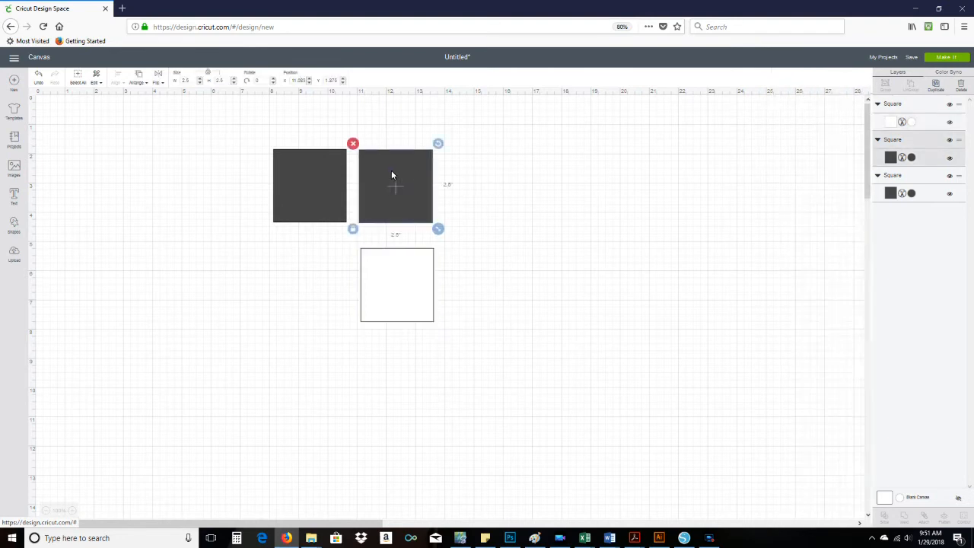
click(912, 158)
click(787, 170)
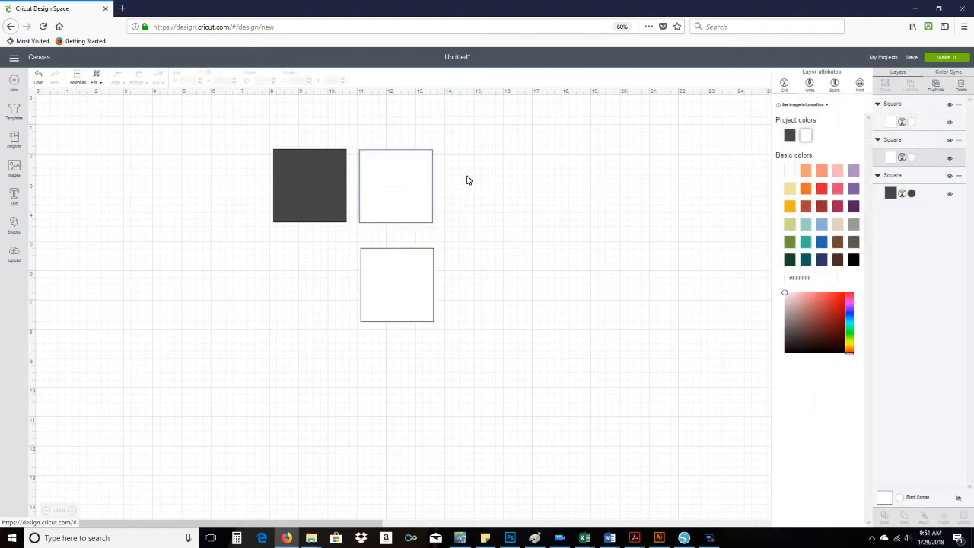
Use Color Sync to match the remaining dark square to the white ones, and return to the layer list.
click(951, 72)
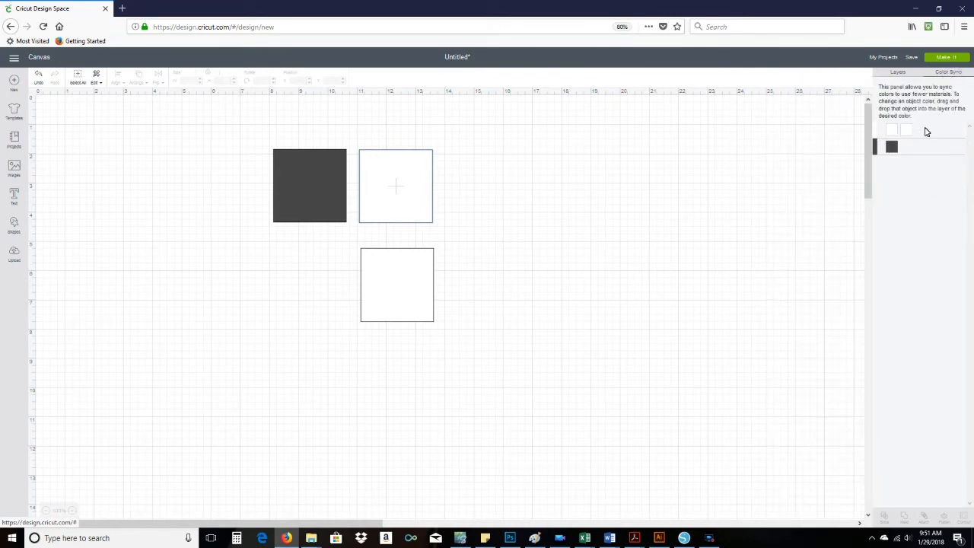
drag(892, 146, 922, 130)
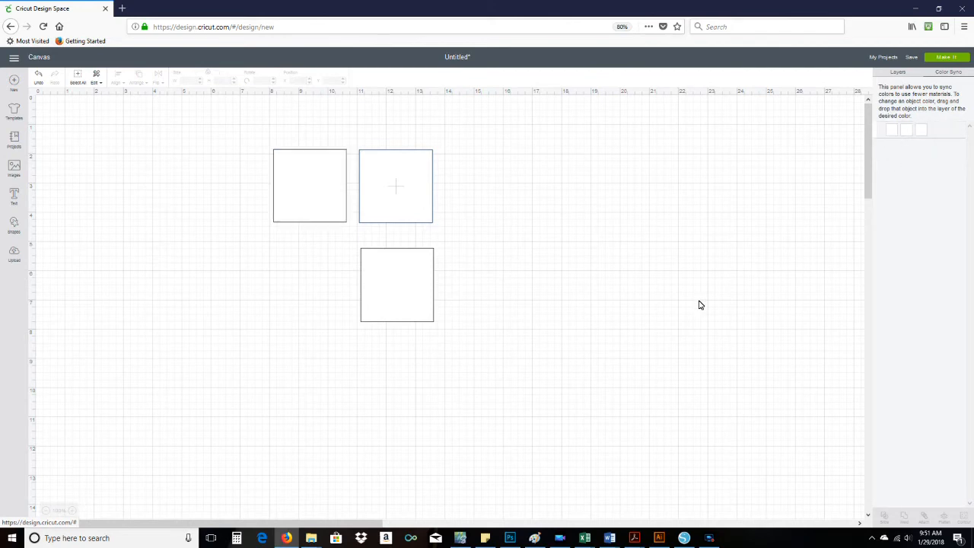
click(535, 259)
click(892, 73)
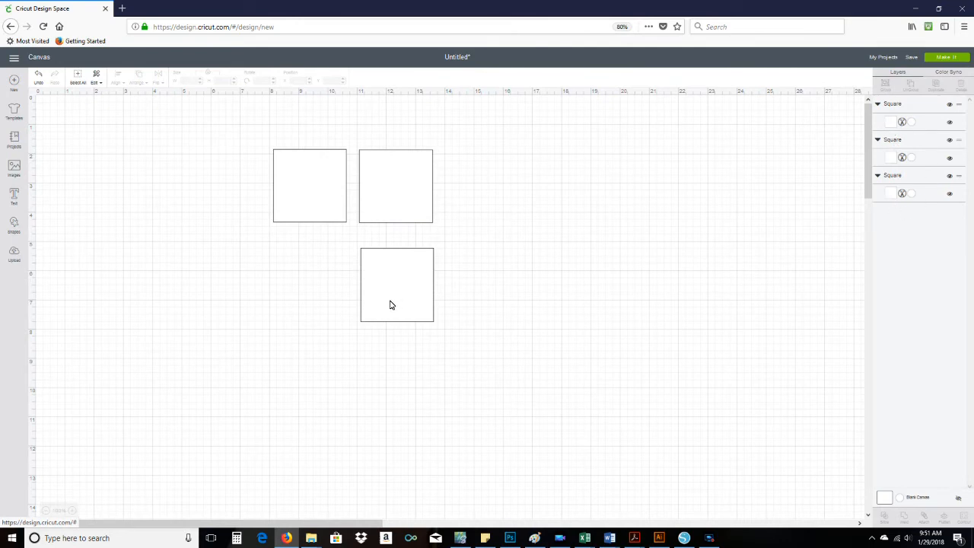
Set the left square's height to 5.5 inches with its proportions unlocked, and lock the proportions again.
click(320, 187)
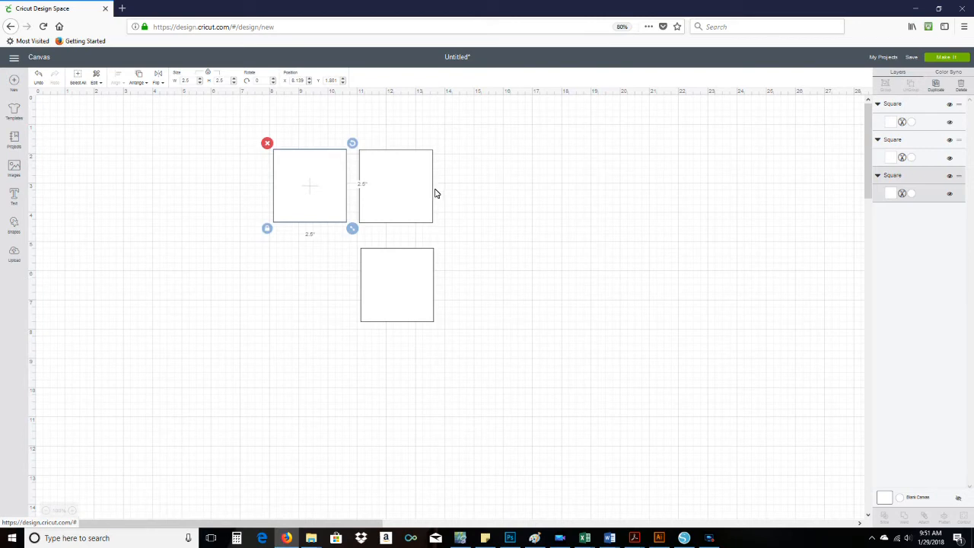
click(208, 73)
double_click(218, 80)
text(5.5)
key(Return)
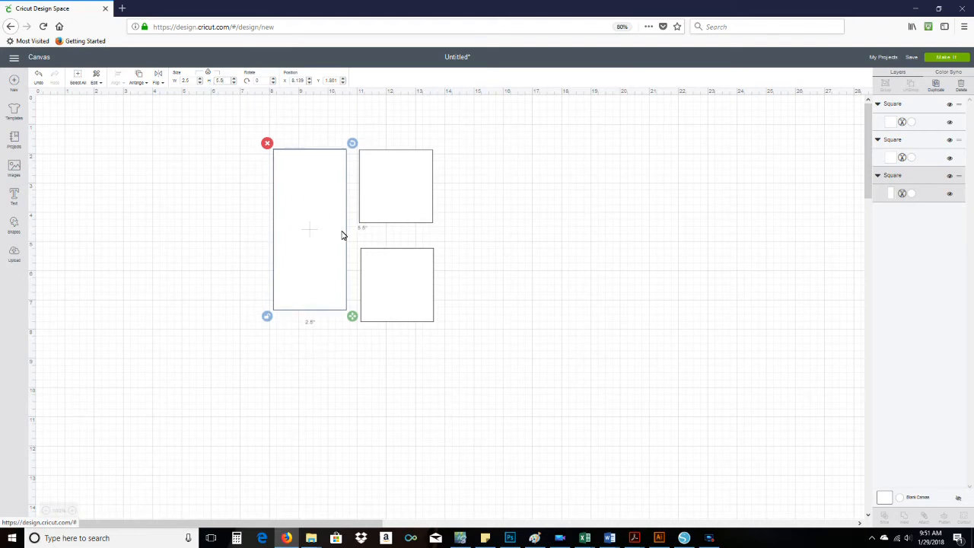
click(209, 74)
Scale the upper-right square proportionally to a height of 5 inches.
click(402, 189)
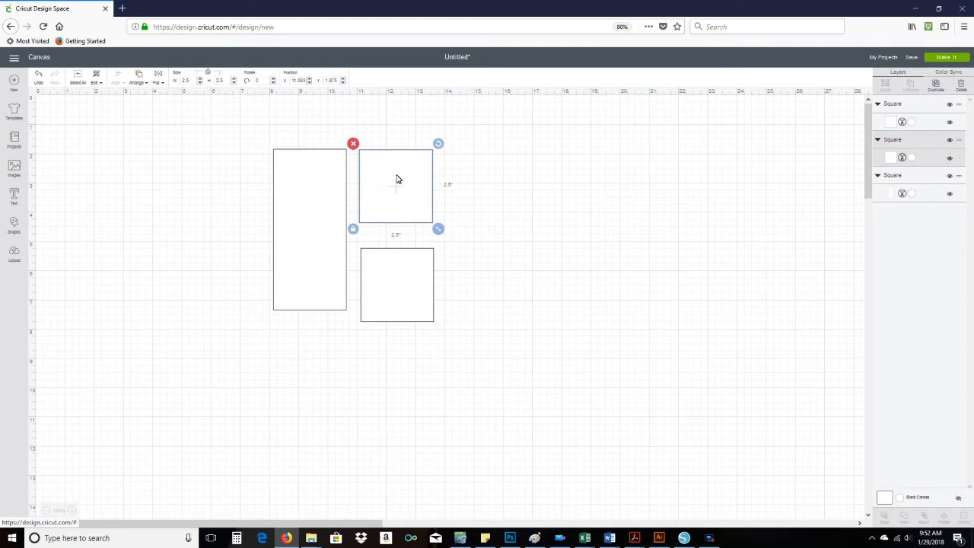
double_click(224, 81)
text(5)
key(Return)
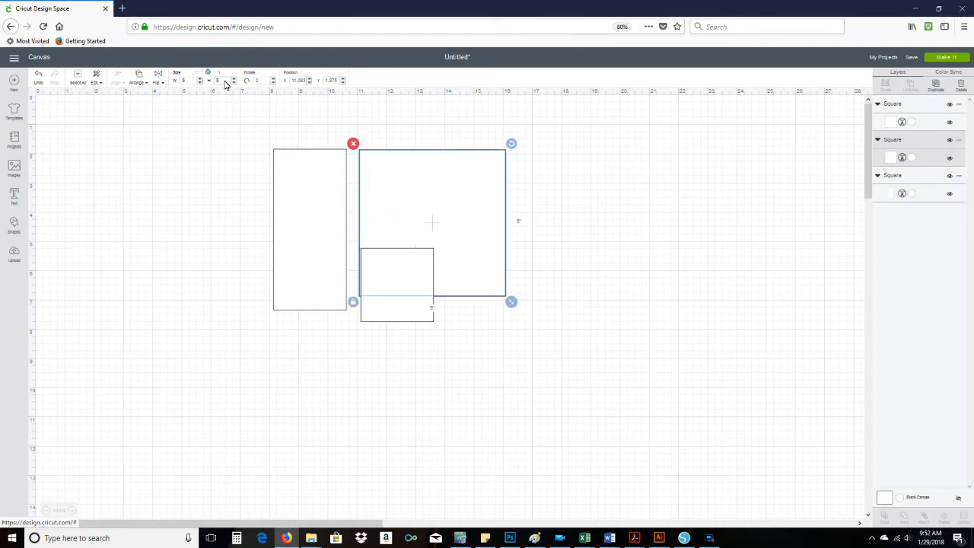
Move the 5-inch square clear of the small square, and add a score line placed vertically near its middle.
drag(438, 213, 555, 222)
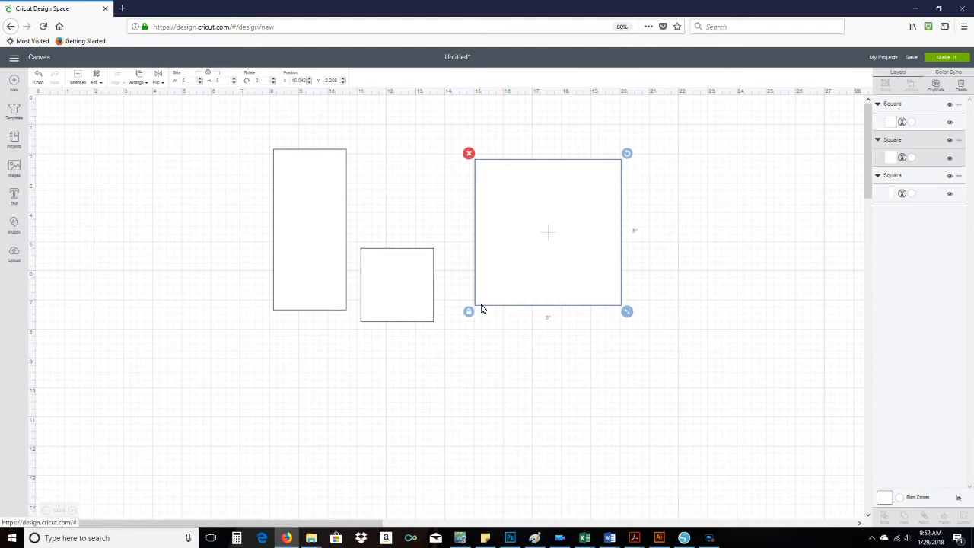
click(16, 224)
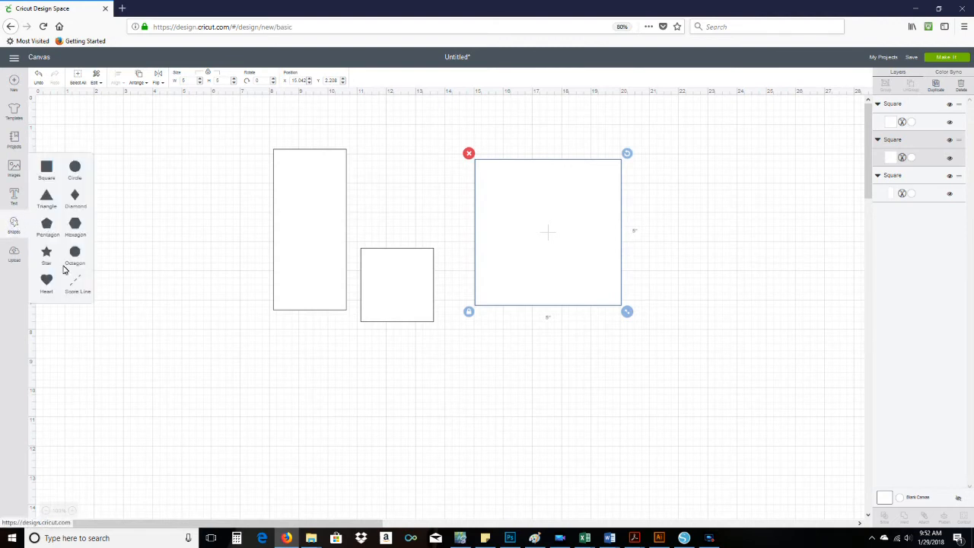
click(74, 286)
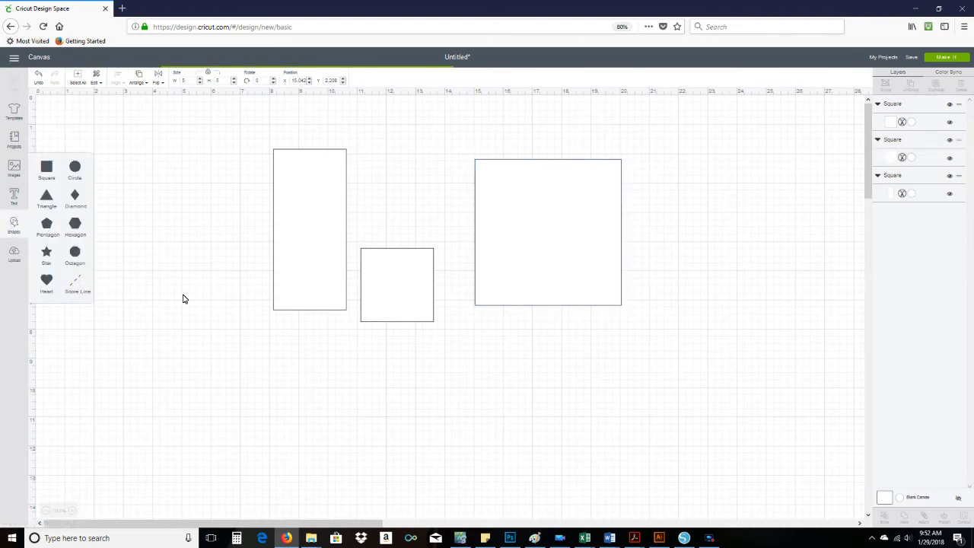
click(163, 209)
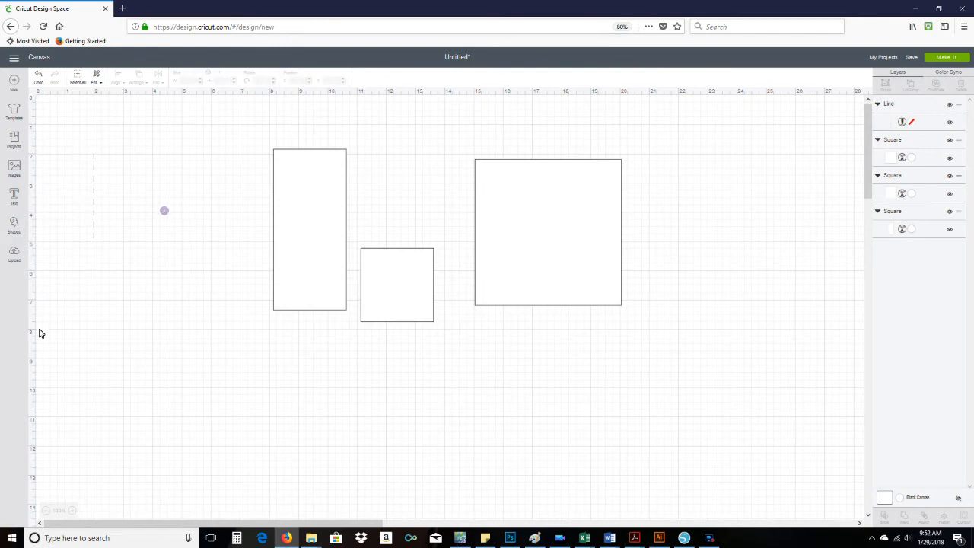
drag(93, 189, 558, 222)
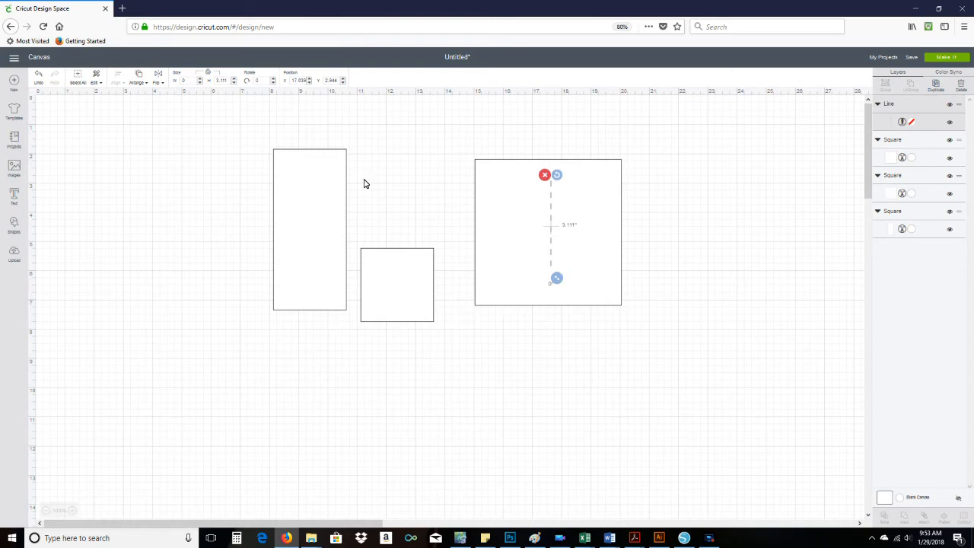
Rotate the score line to 45 degrees inside the 5-inch square and deselect it.
click(258, 82)
text(45)
key(Return)
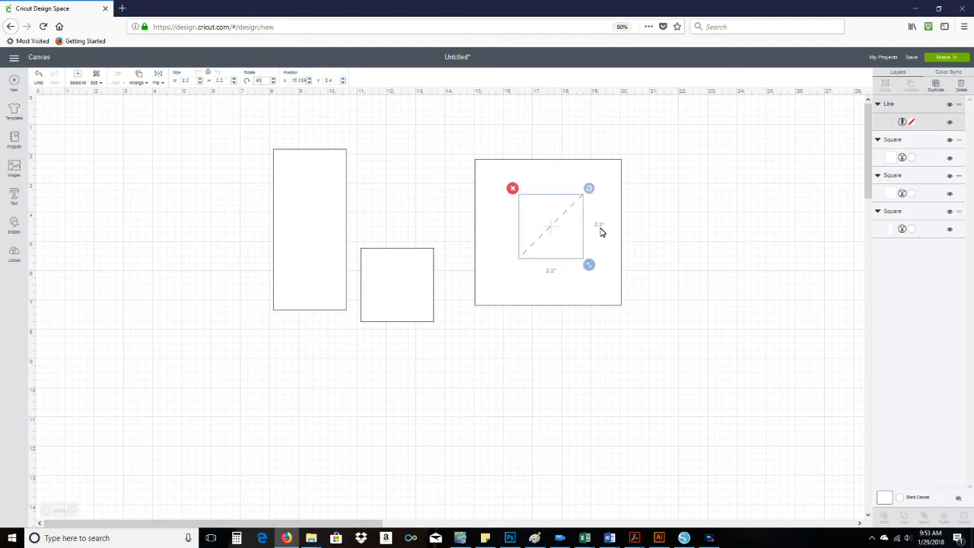
click(663, 222)
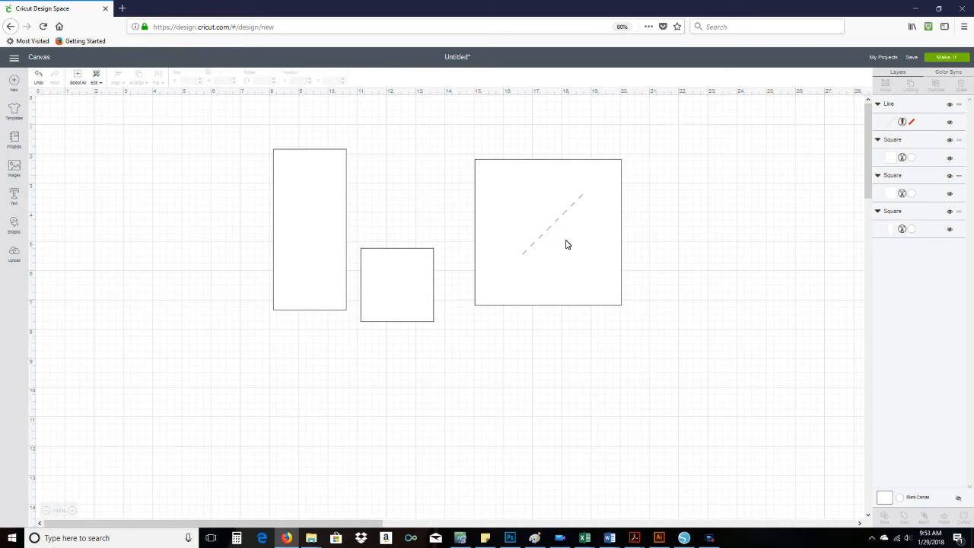
Scale the score line to a height of 5 inches and align it corner to corner across the large square.
click(546, 236)
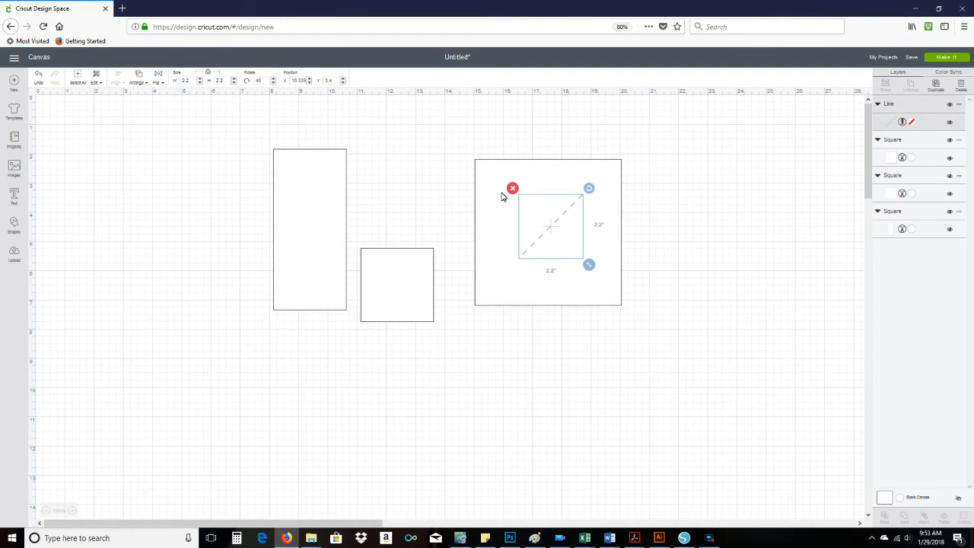
click(222, 79)
key(Return)
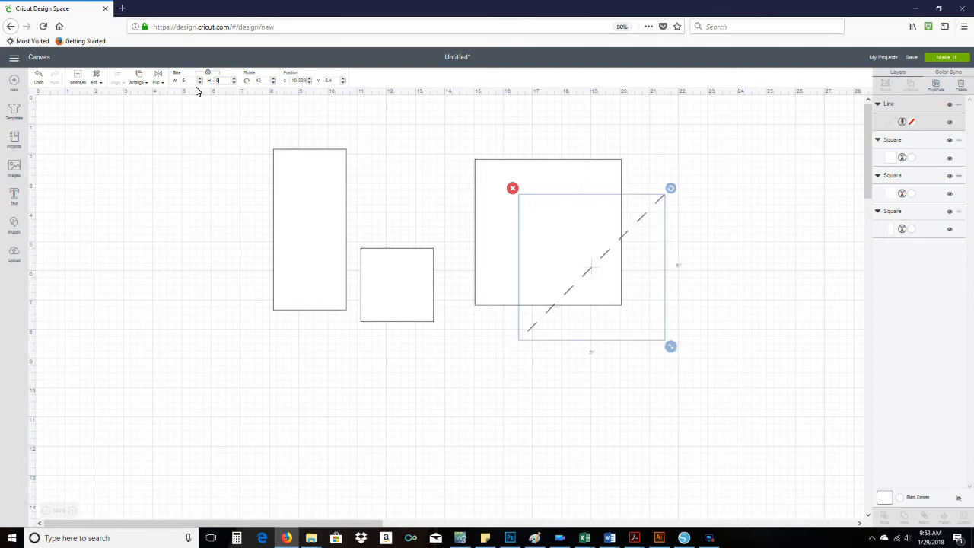
drag(593, 270, 550, 236)
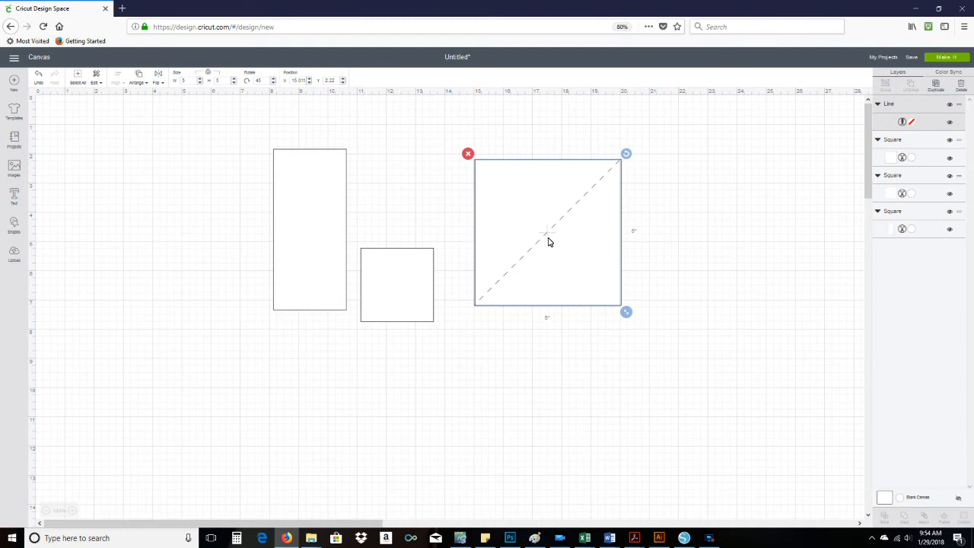
drag(548, 235, 550, 238)
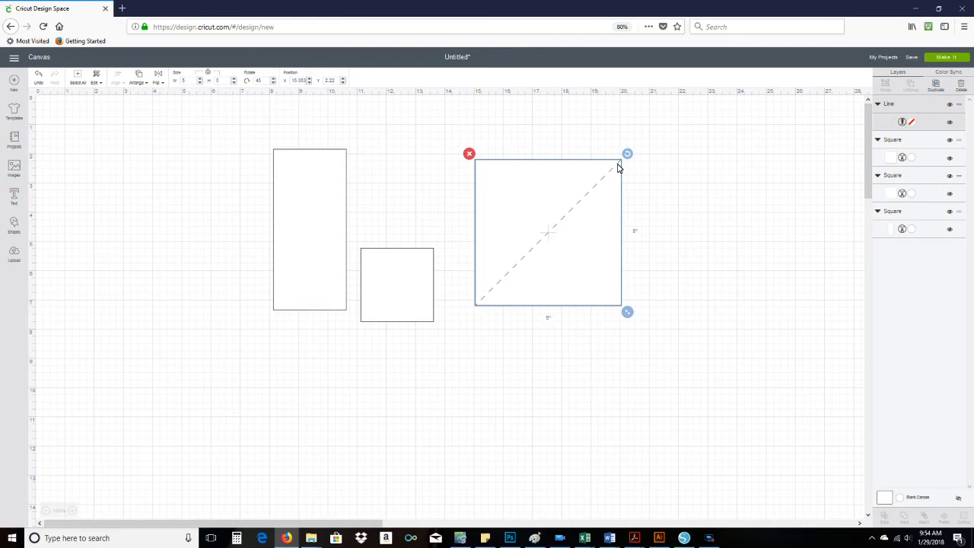
Change the diagonal score line to a Write line with the pen color Washable Fabric Pen, 1.0, Blue.
click(550, 233)
click(902, 123)
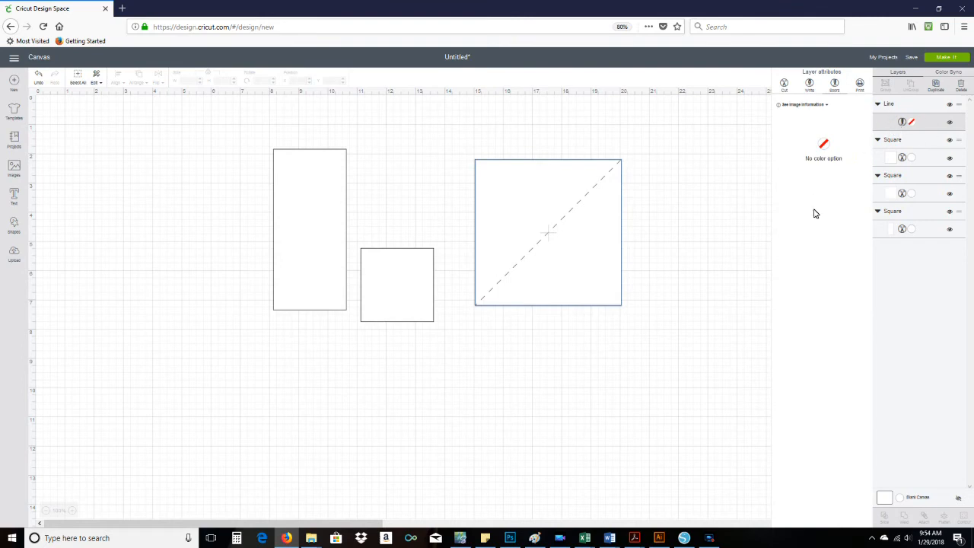
click(810, 83)
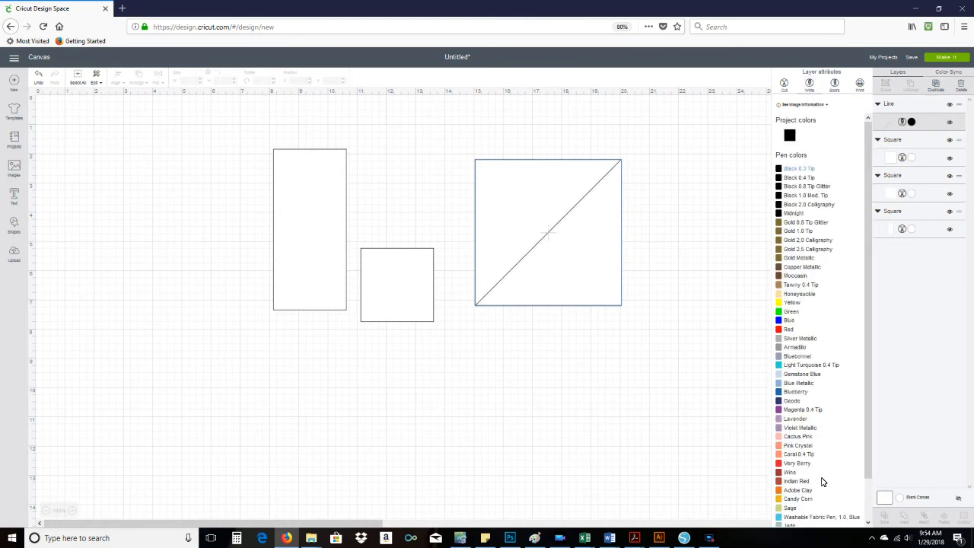
click(785, 86)
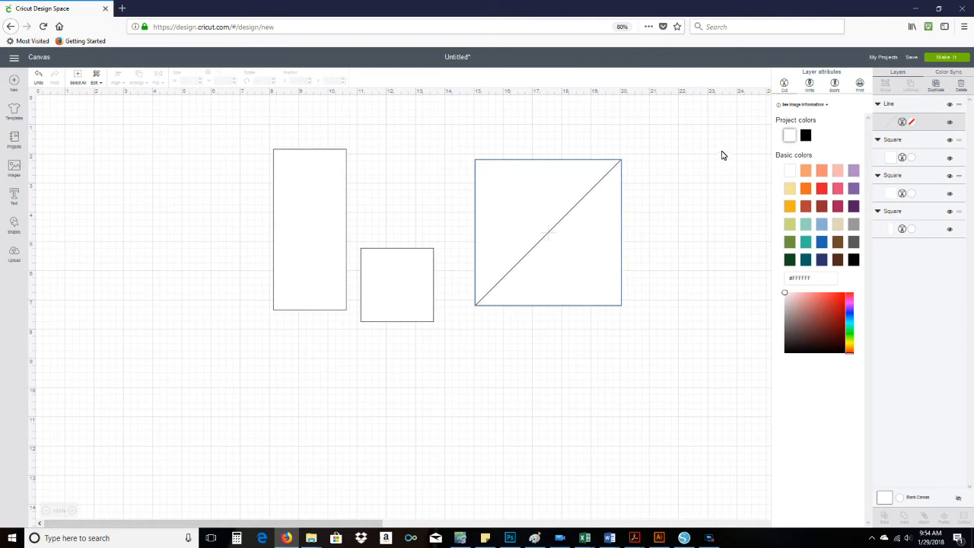
click(810, 84)
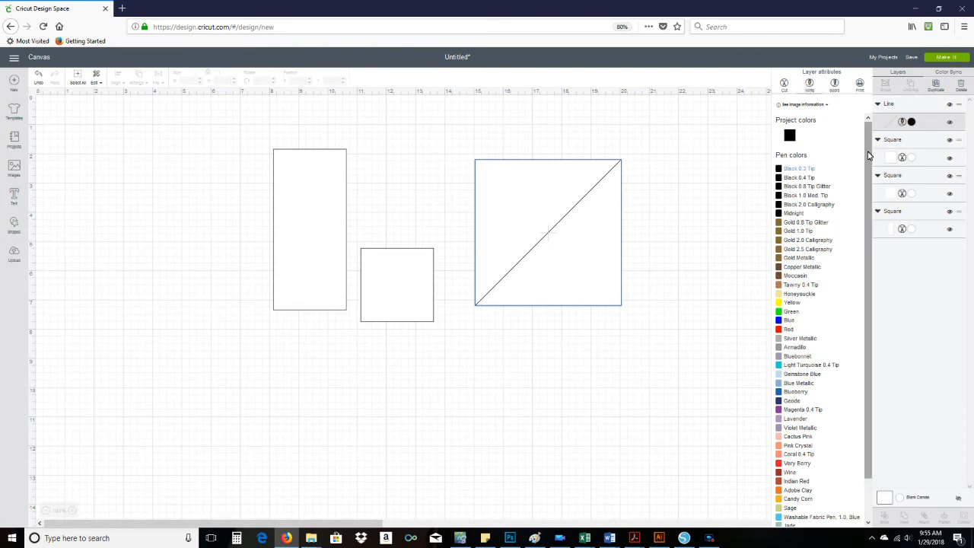
scroll(860, 272, down, 1)
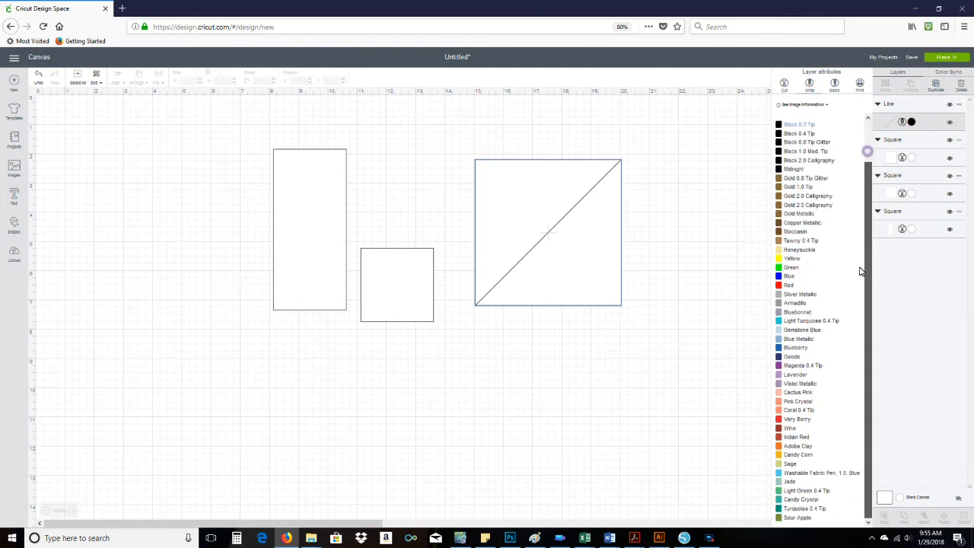
click(830, 473)
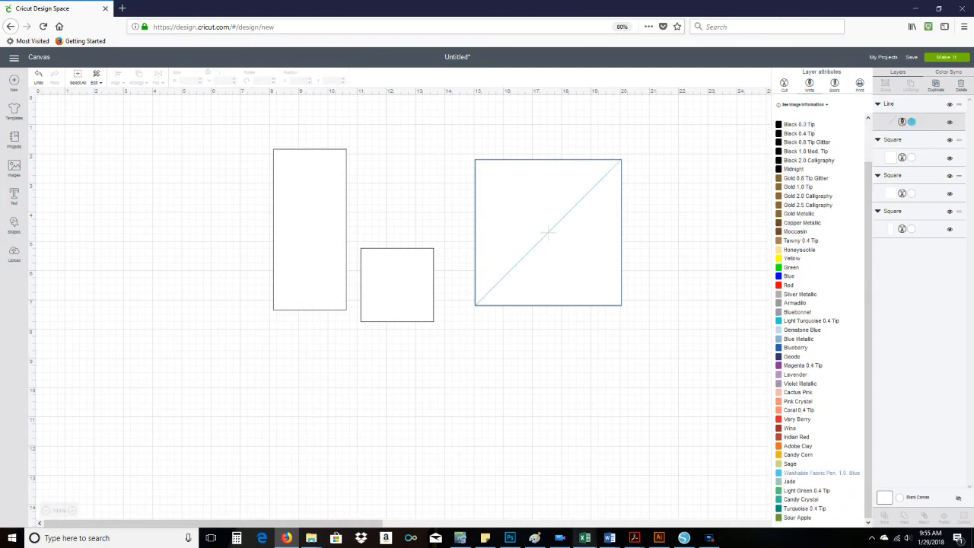
click(572, 356)
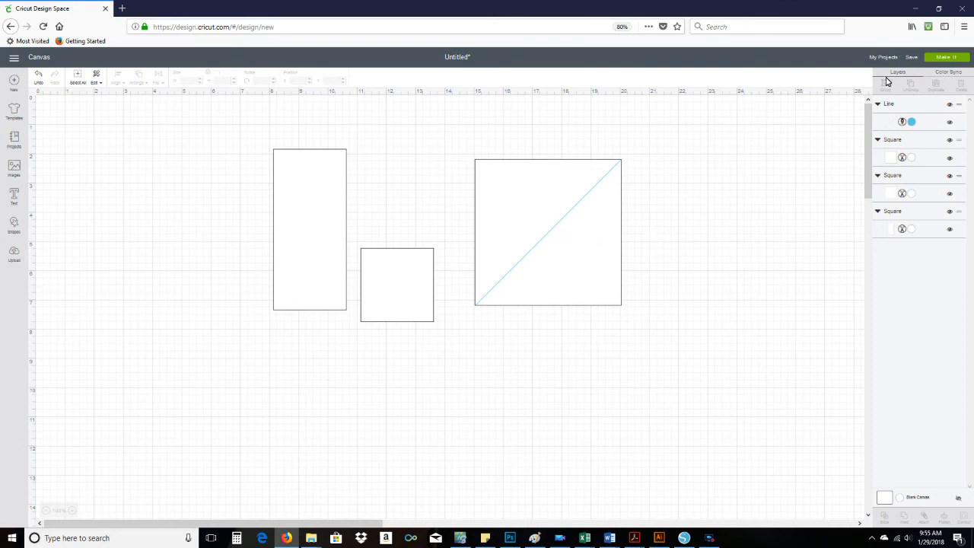
Preview how the draw and cut mats are laid out, and return to the canvas.
click(954, 60)
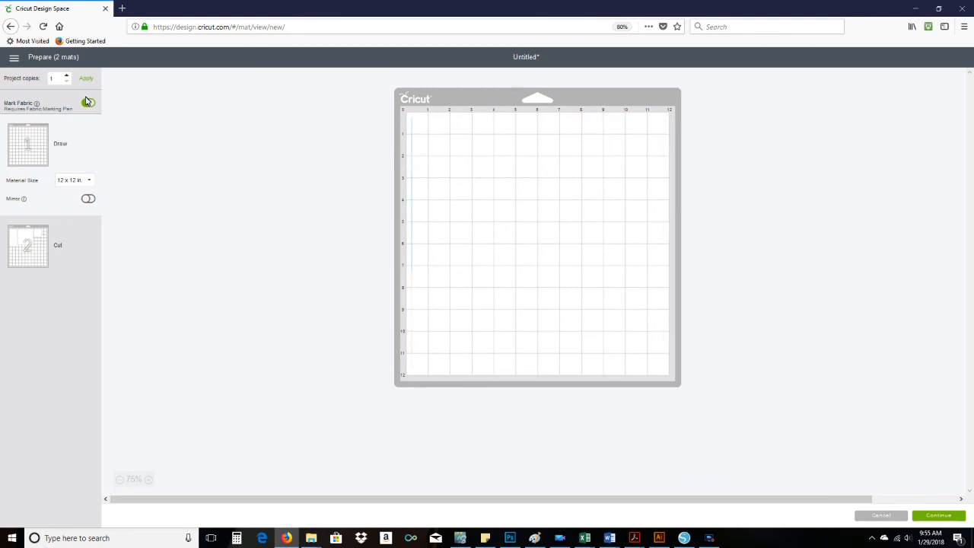
click(32, 245)
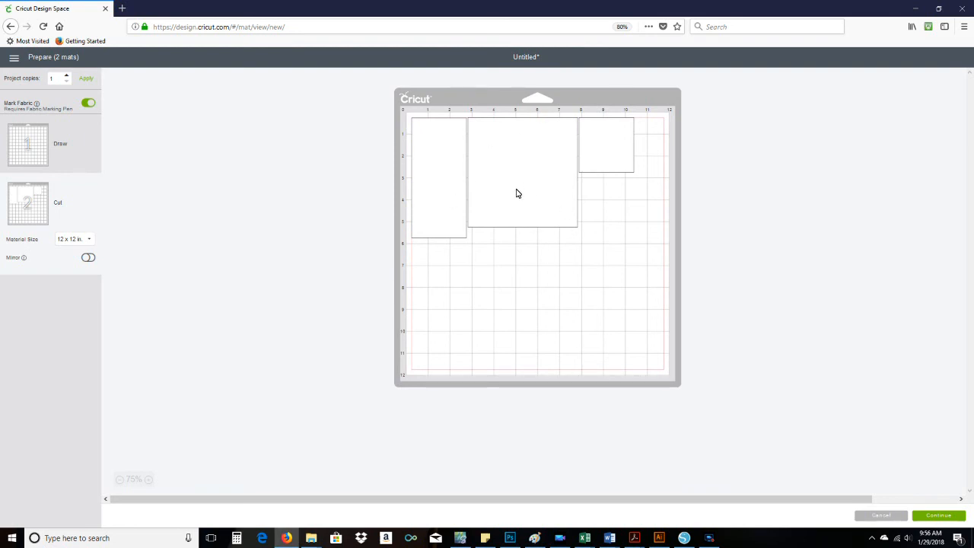
click(882, 518)
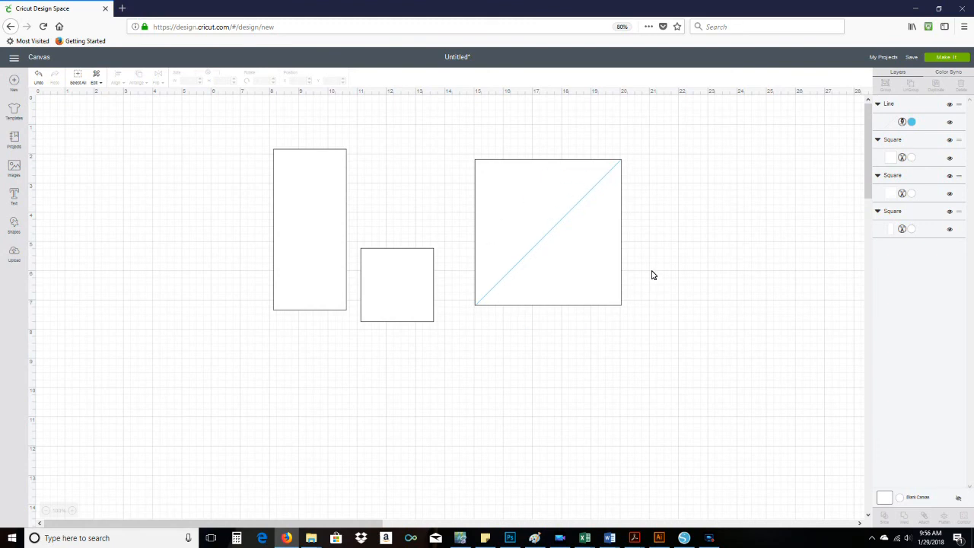
Attach the blue diagonal line to the 5-inch square, and check the combined draw and cut layout in the mat preview.
drag(647, 205, 513, 226)
click(676, 371)
drag(671, 218, 511, 229)
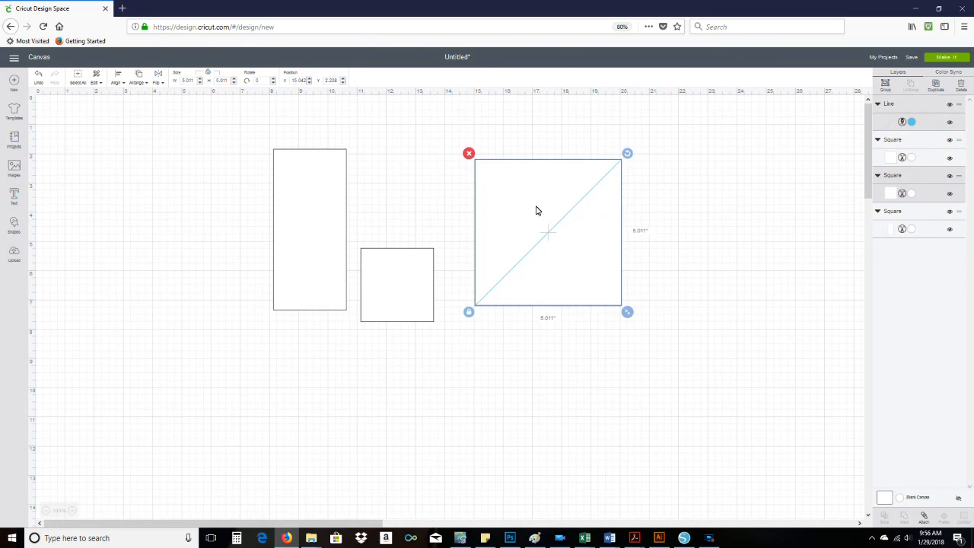
right_click(536, 209)
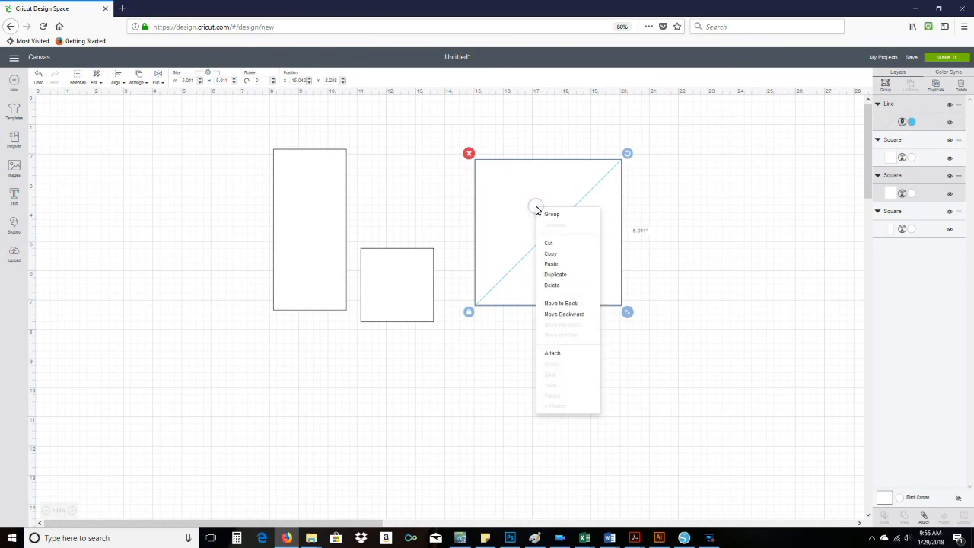
click(554, 355)
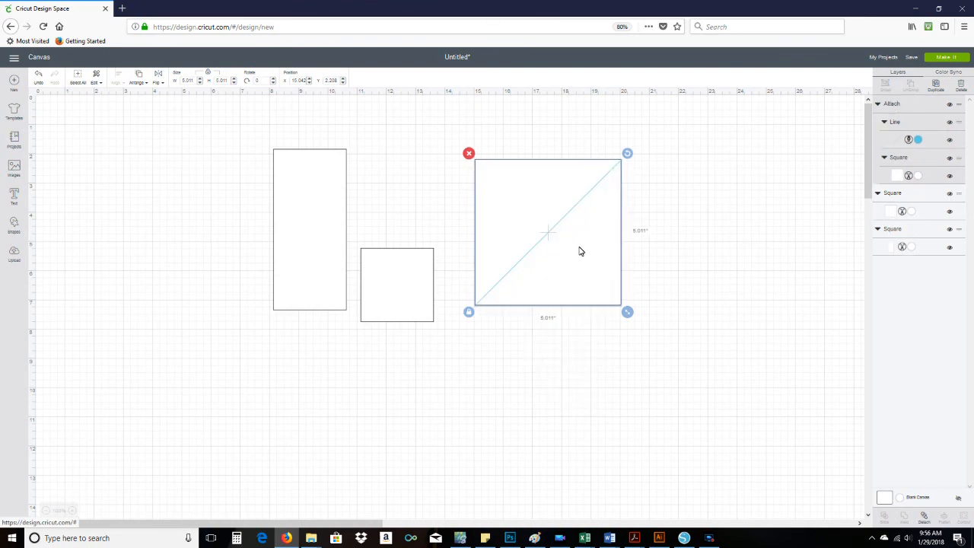
click(946, 58)
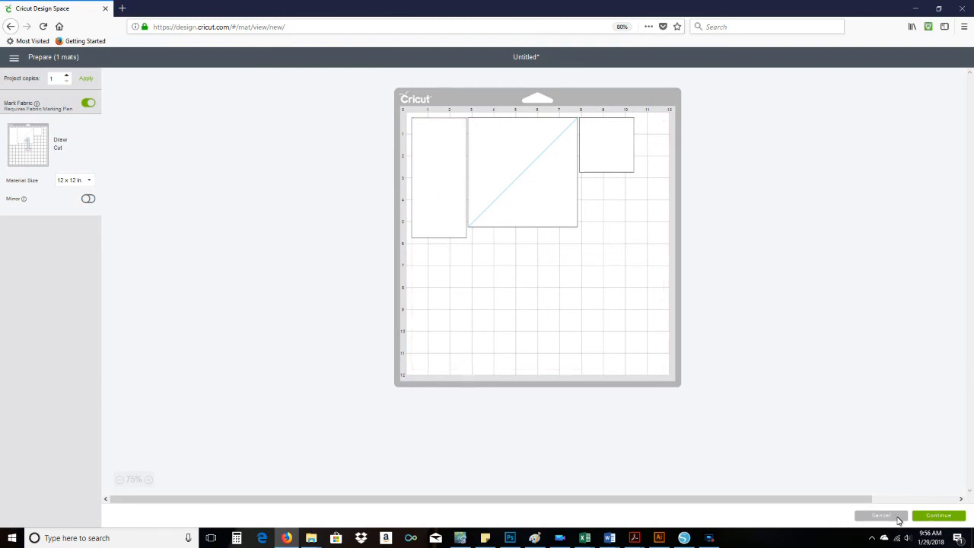
click(898, 518)
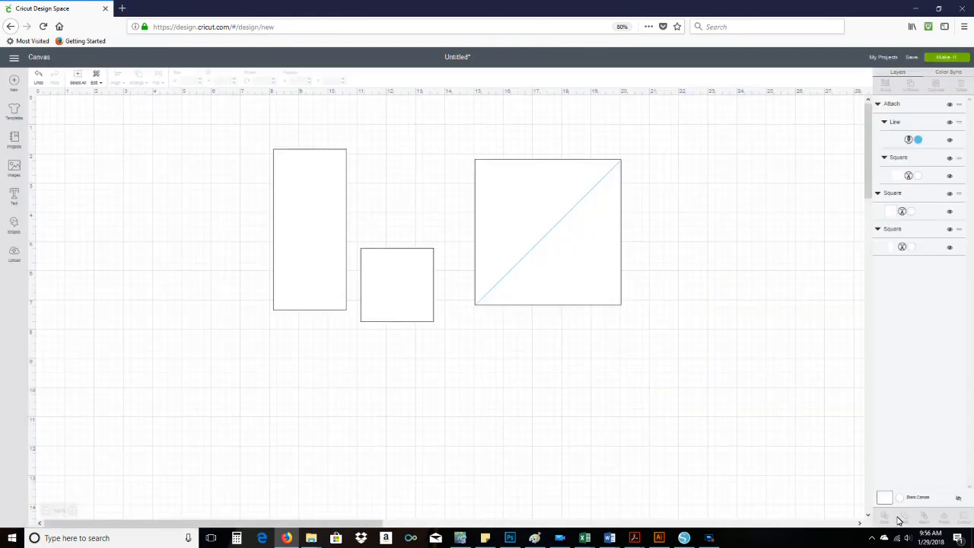